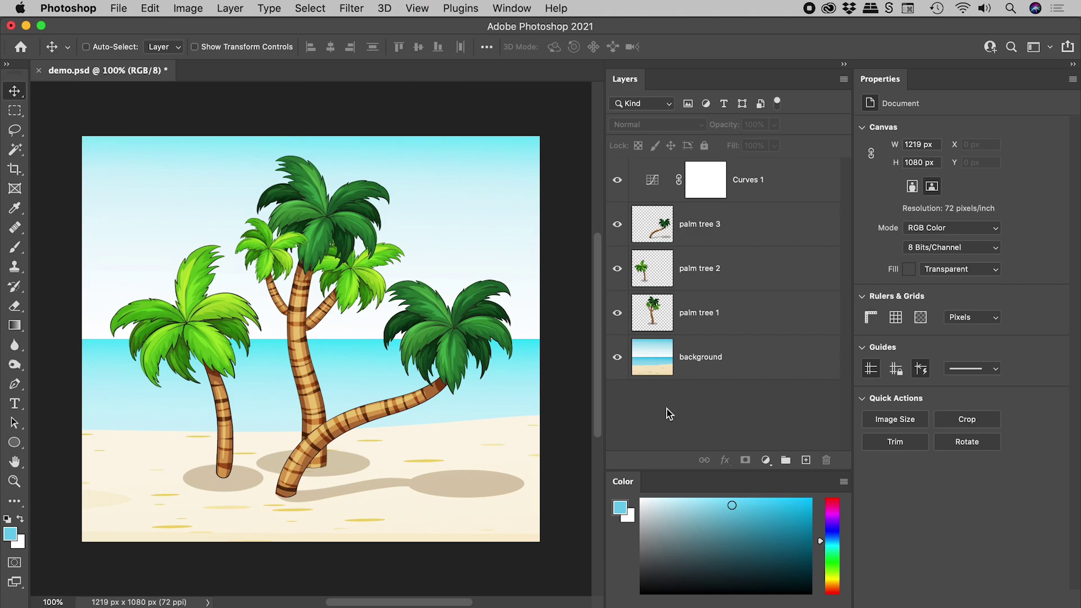
- Group Curves 1 with palm trees 1–3 and set the group's blend mode to Normal
left_click(760, 314)
left_click(801, 181, "shift")
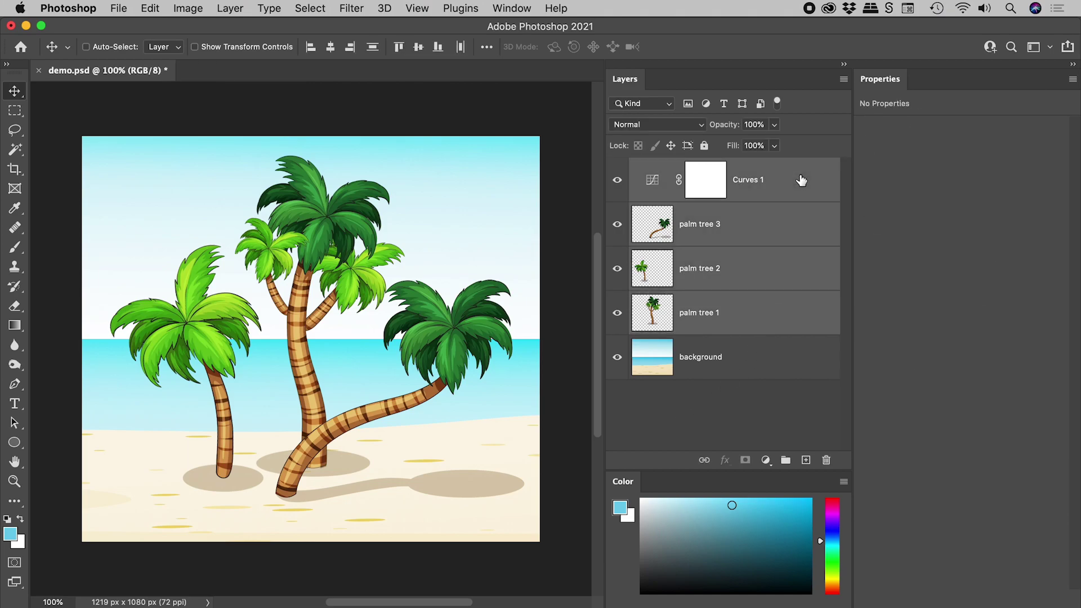
left_click(786, 460)
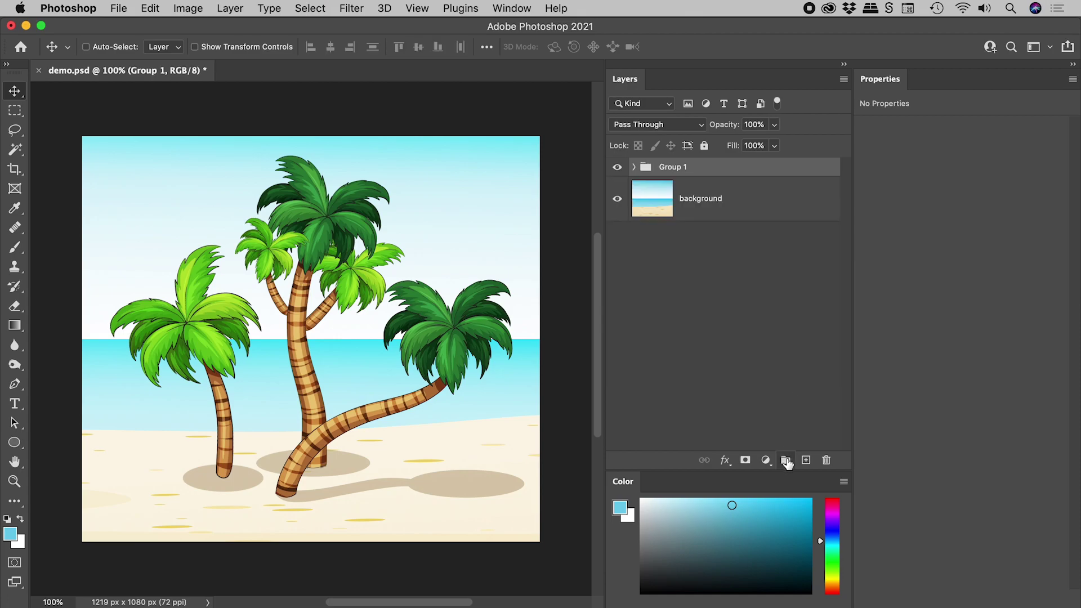
left_click(702, 124)
left_click(664, 143)
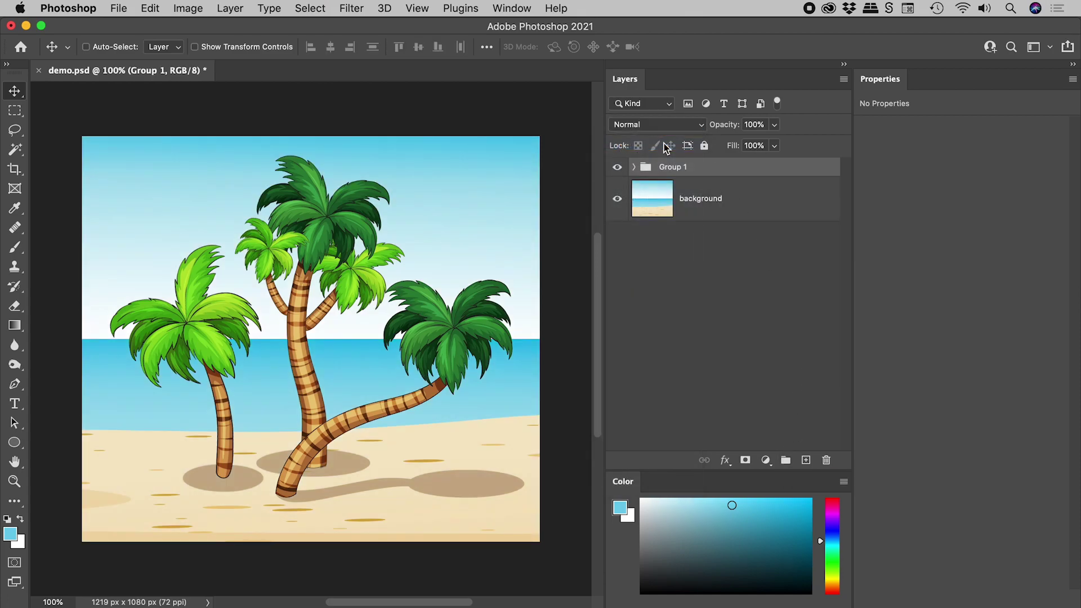
- Expand Group 1 and toggle Curves 1 off and back on to compare
left_click(634, 166)
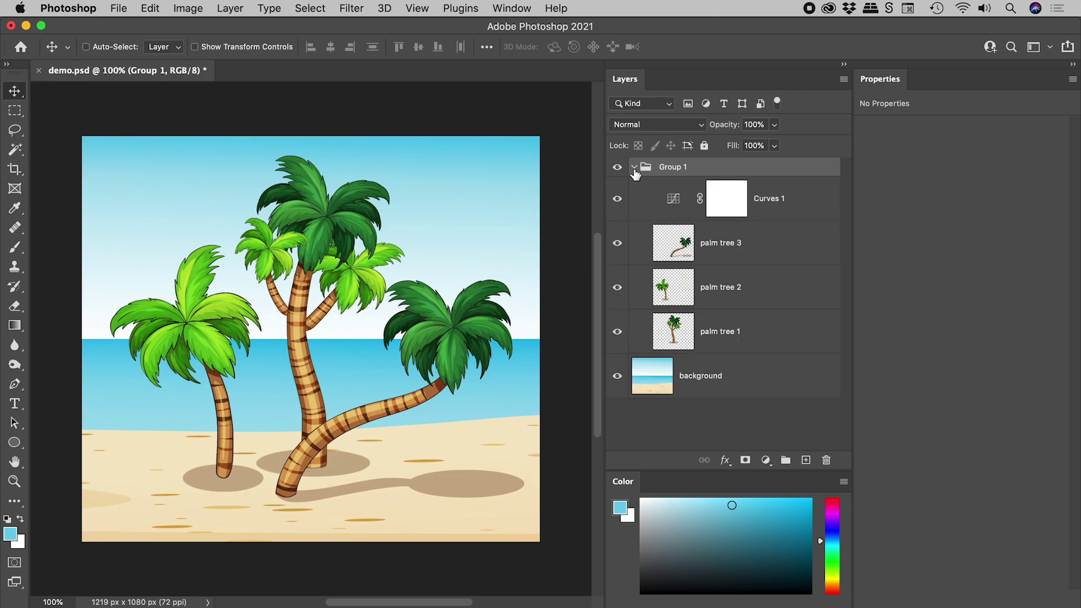
left_click(618, 199)
left_click(620, 202)
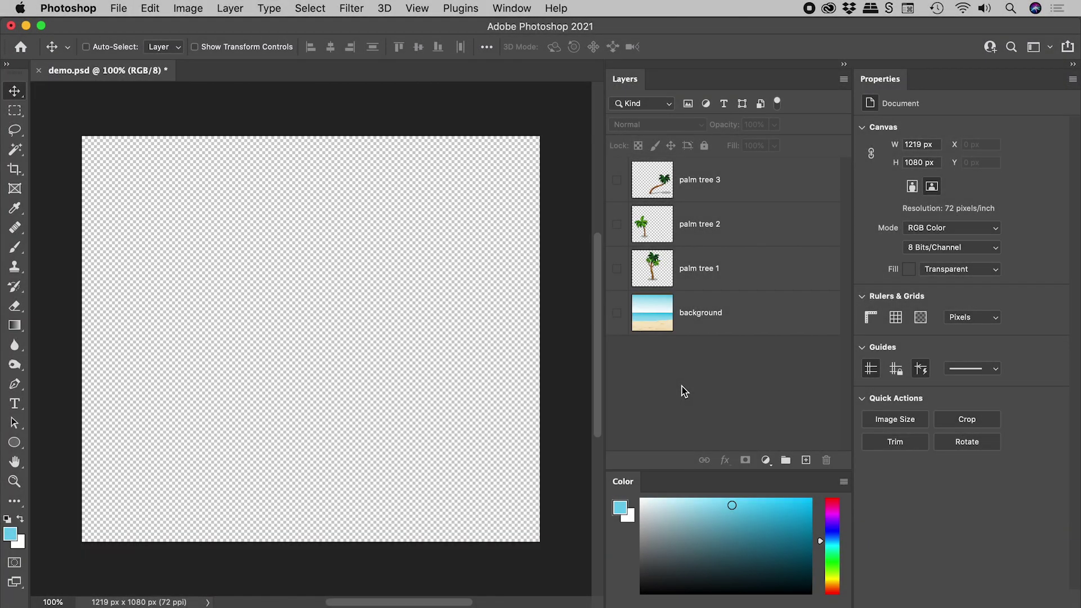
- Turn on visibility for the background, palm tree 1, palm tree 2 and palm tree 3 layers
left_click(617, 314)
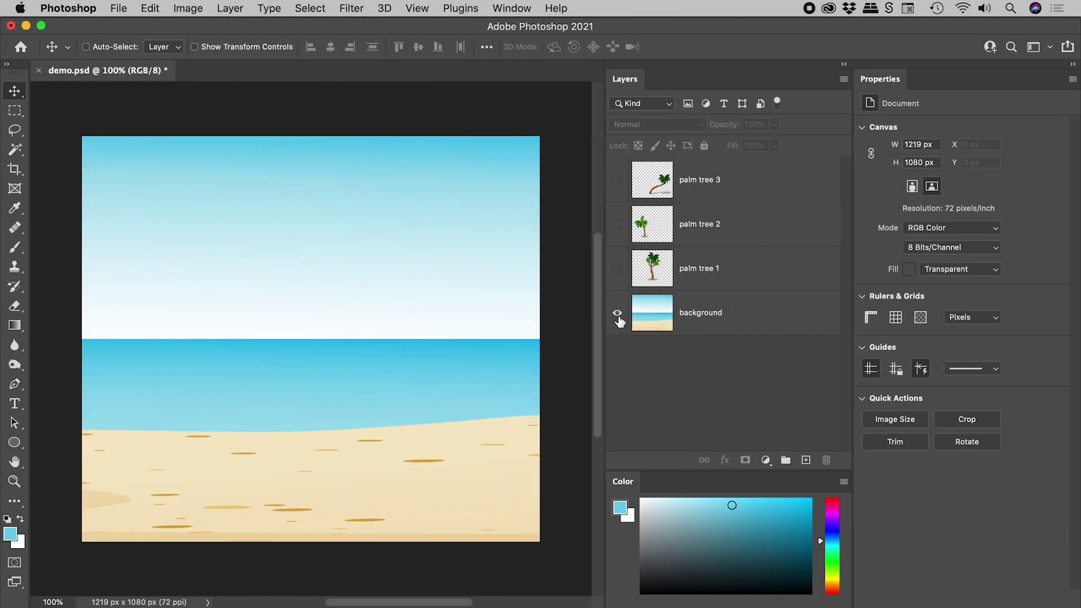
left_click(617, 269)
left_click(618, 225)
left_click(617, 180)
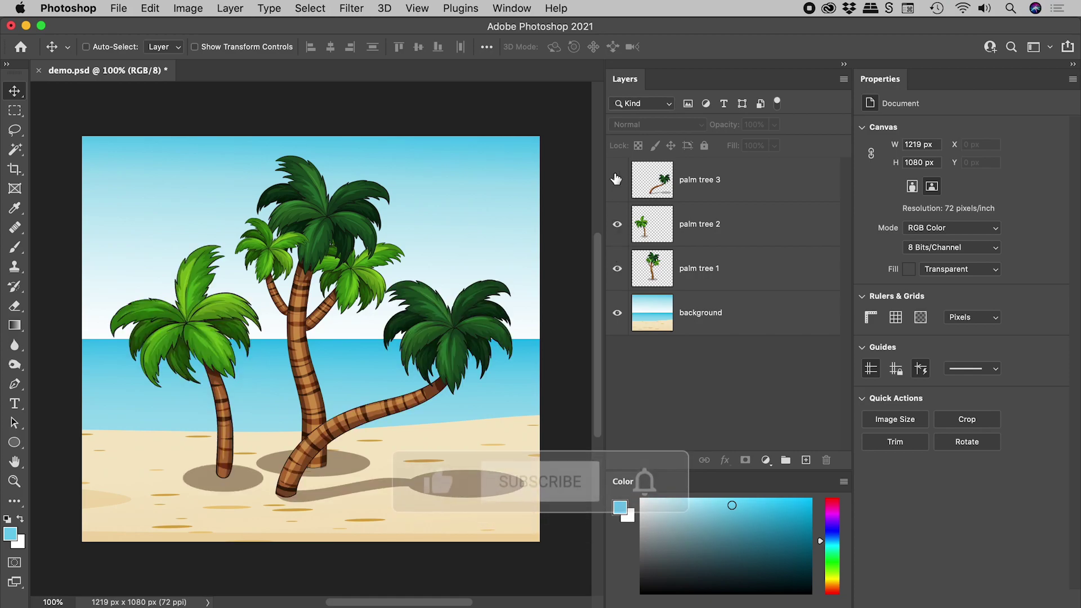
- Add a Curves adjustment layer and raise the midtone point from 128 to 186
left_click(766, 460)
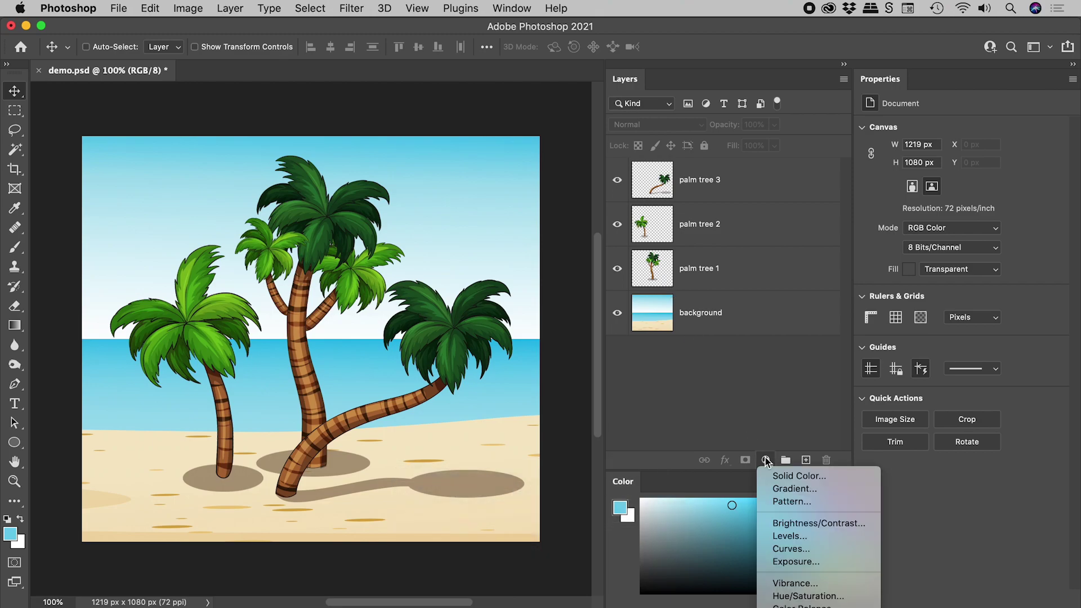
left_click(840, 550)
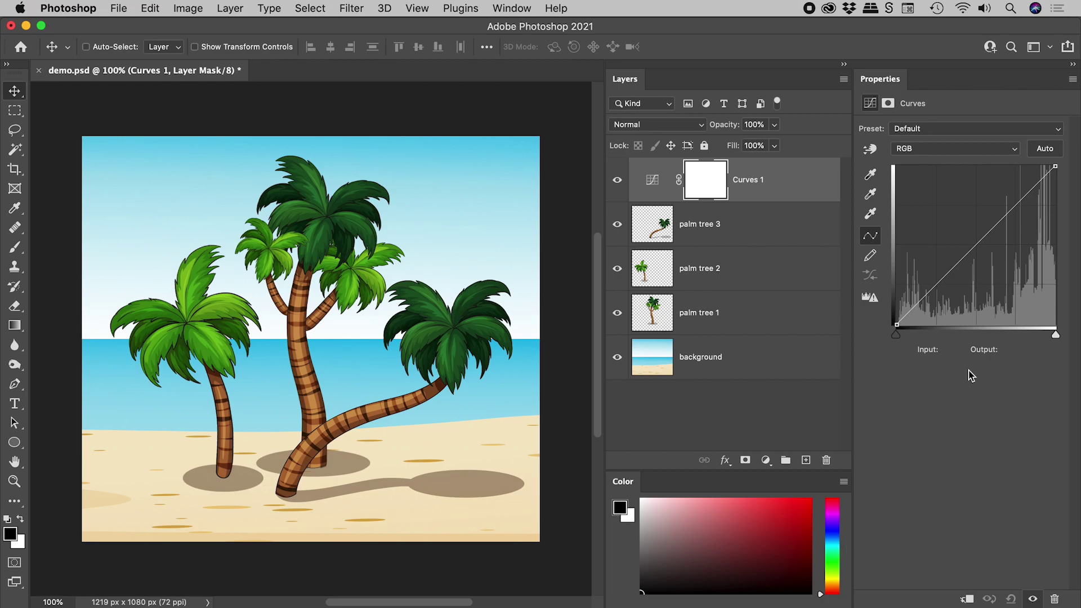
left_click_drag(977, 246, 977, 209)
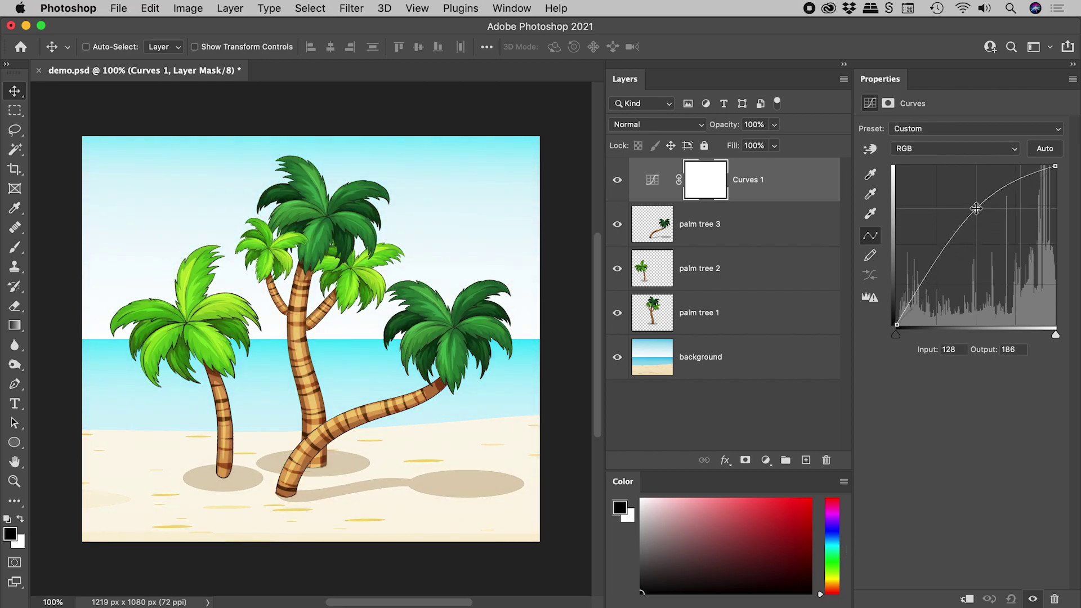
- Toggle Curves 1 off and on twice to compare, then target the adjustment instead of its mask
left_click(619, 180)
left_click(619, 181)
left_click(619, 181)
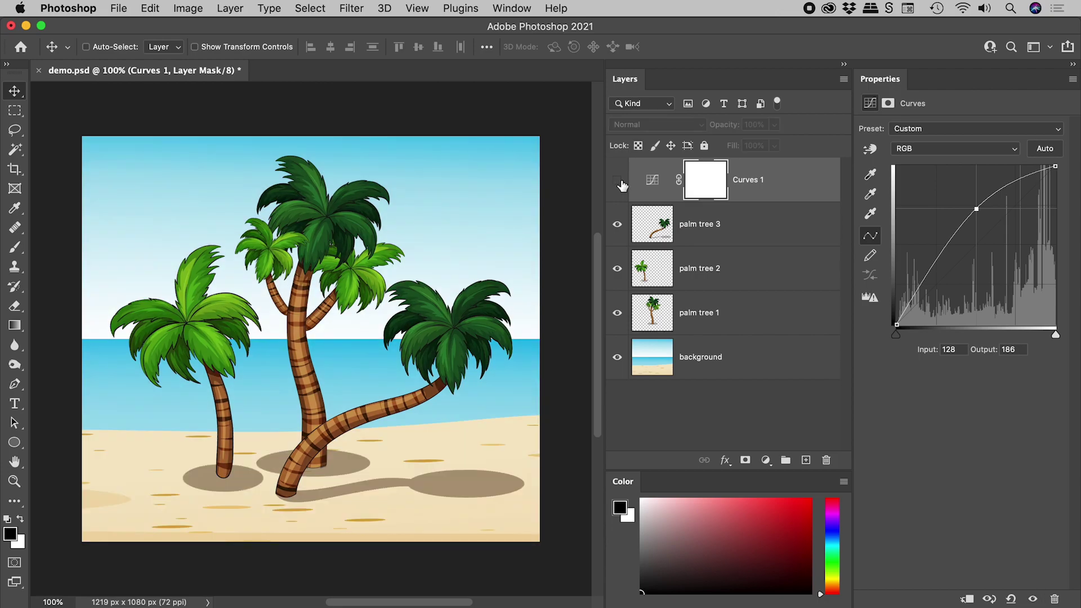
left_click(619, 181)
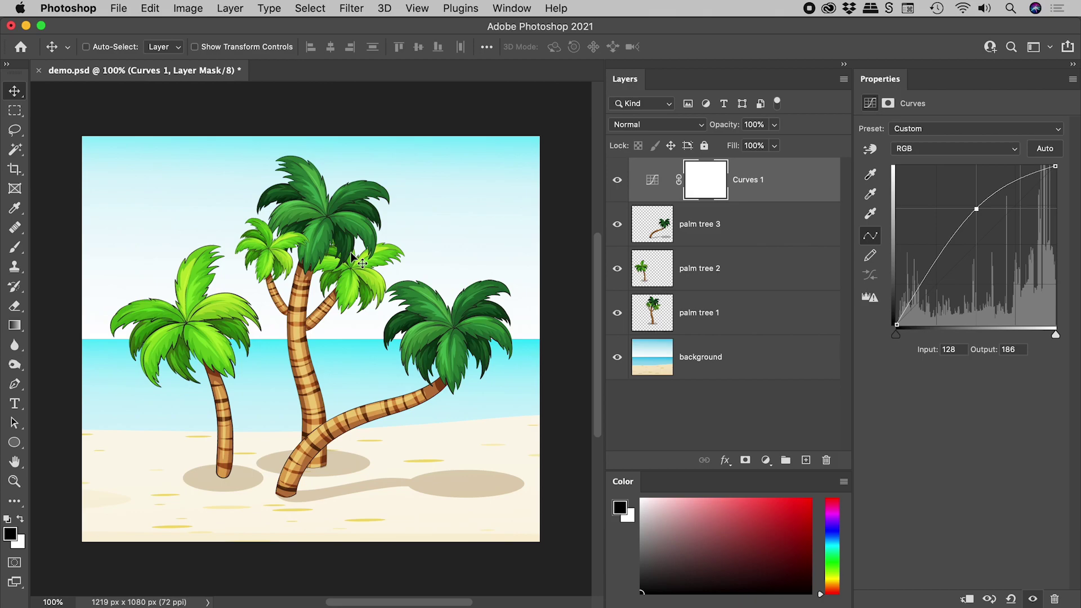
left_click(780, 186)
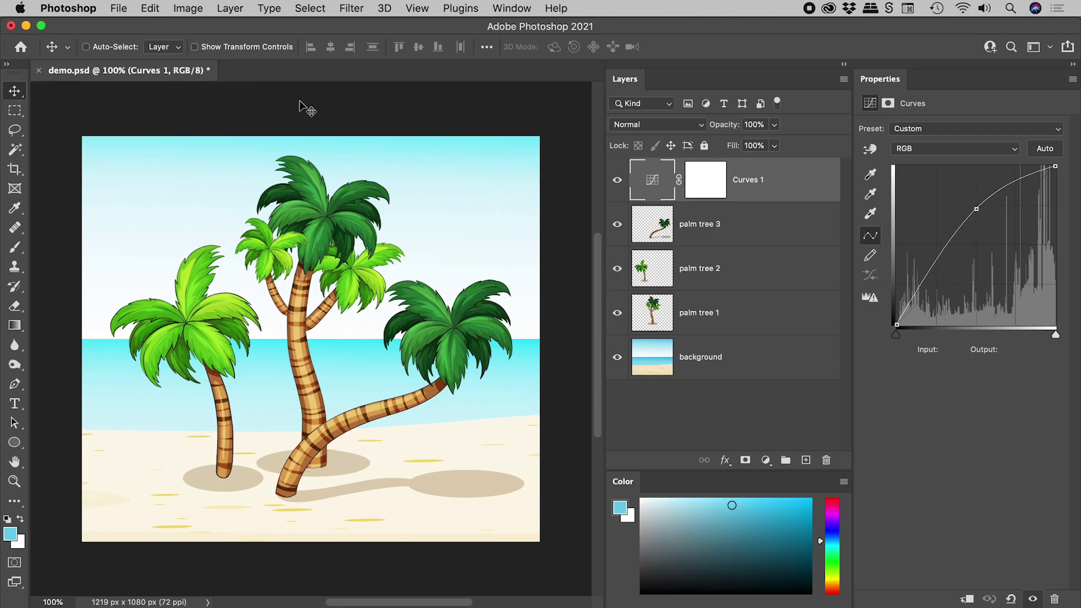
- Clip Curves 1 to palm tree 3 with Layer > Create Clipping Mask, then toggle it to compare
left_click(236, 9)
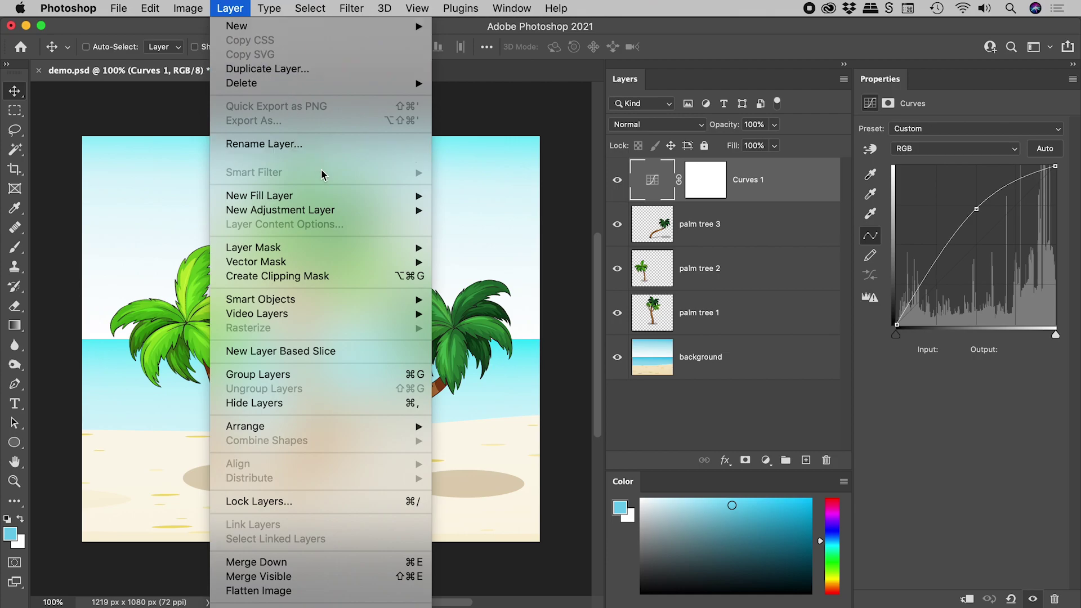
left_click(355, 276)
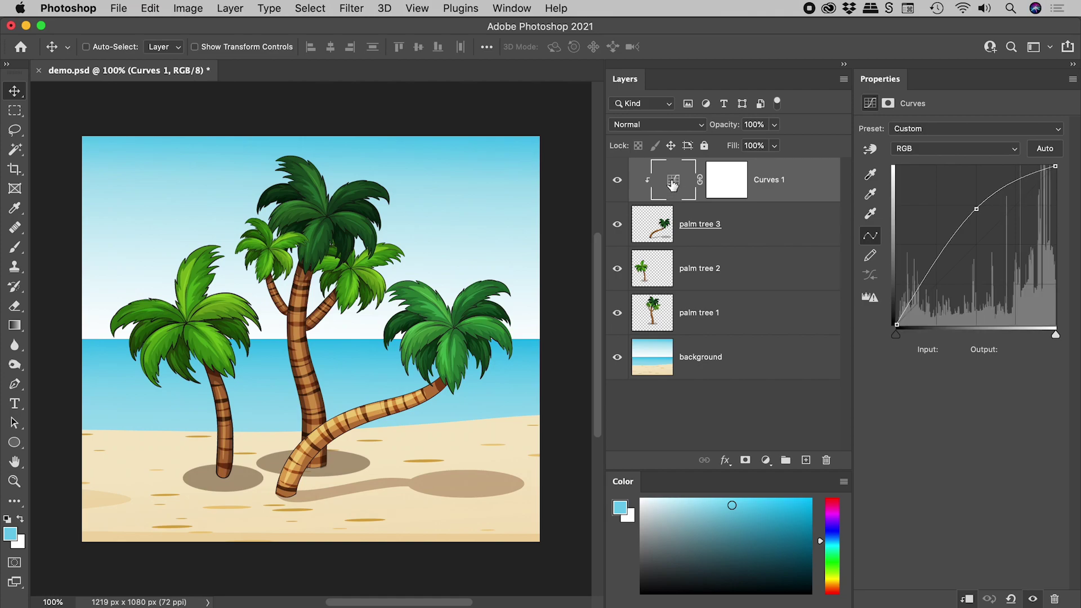
left_click(649, 231)
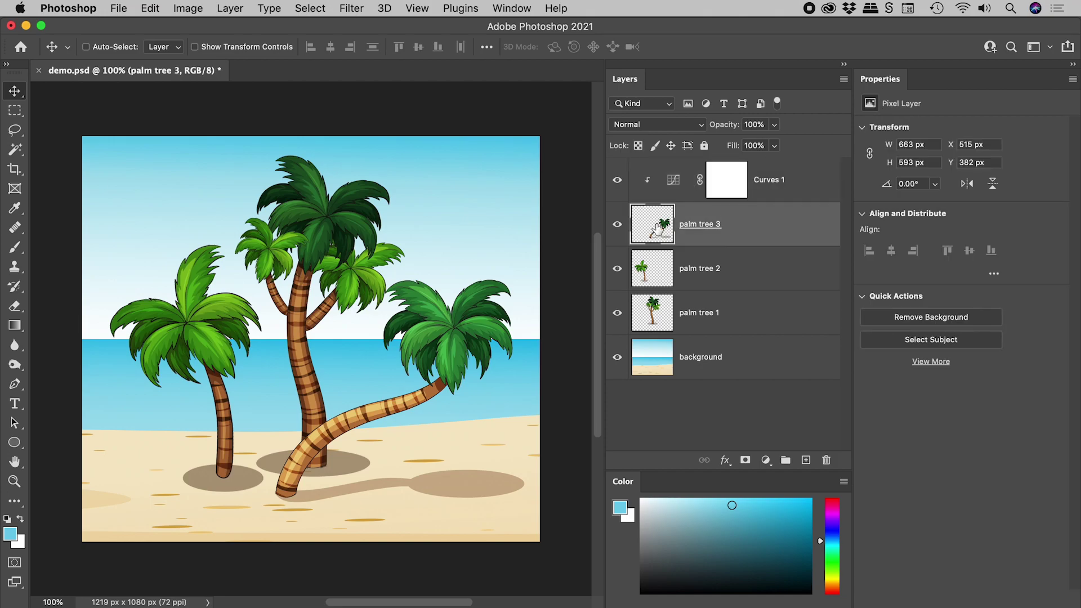
left_click(617, 180)
left_click(617, 180)
left_click(617, 181)
left_click(618, 181)
- Release Curves 1's clipping mask from palm tree 3 via Layer > Release Clipping Mask
left_click(814, 173)
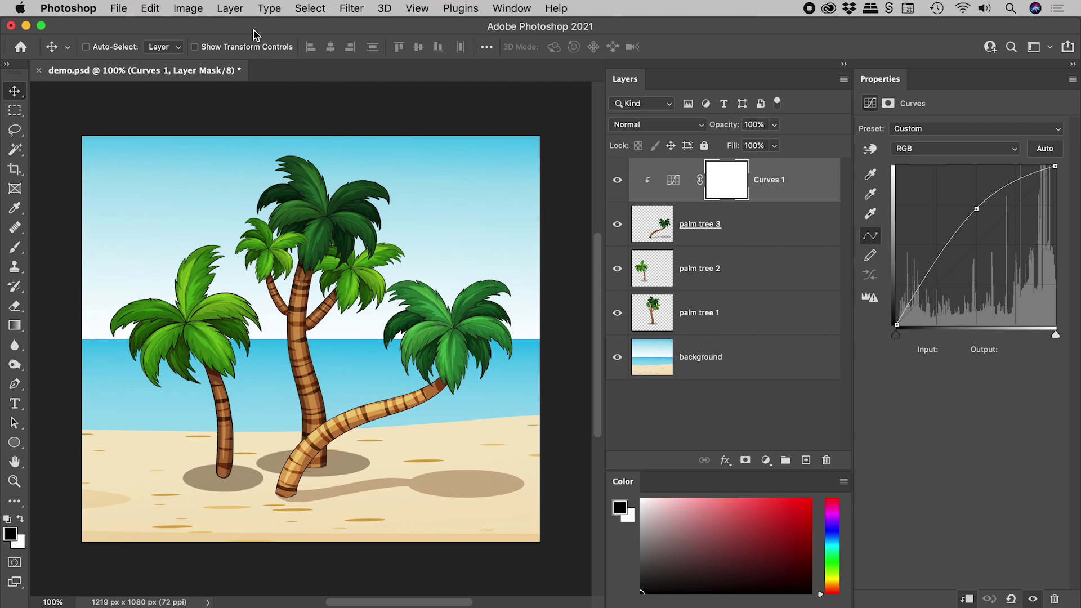
left_click(230, 9)
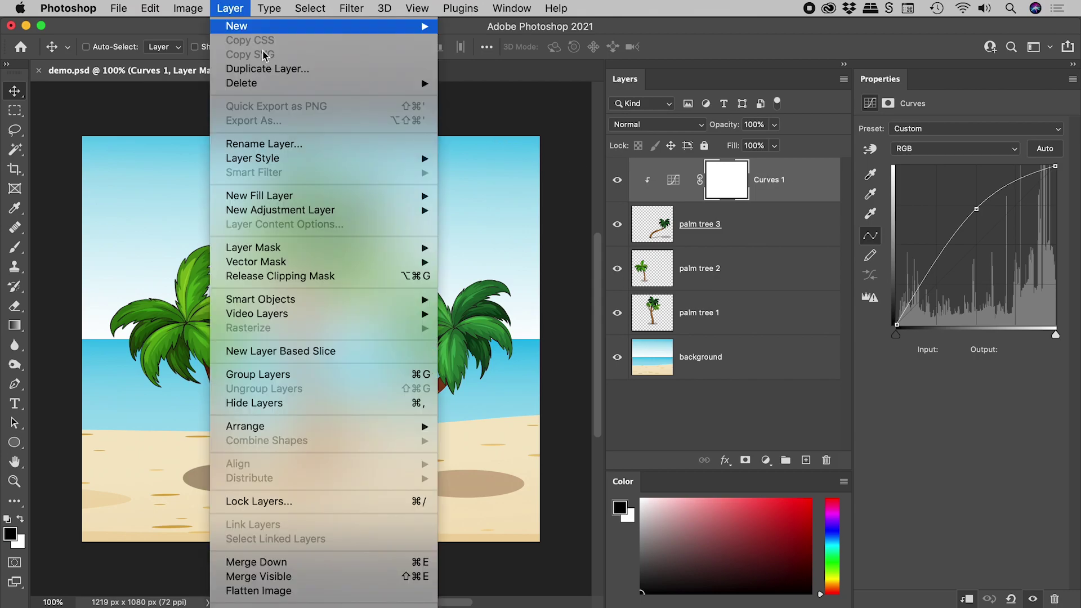
left_click(359, 277)
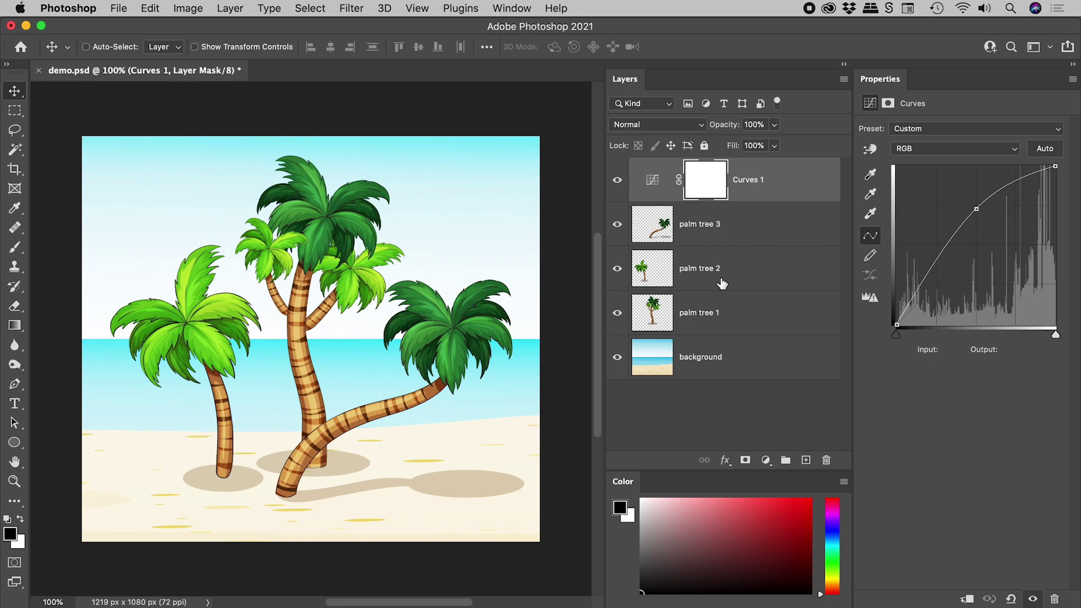
left_click(752, 186)
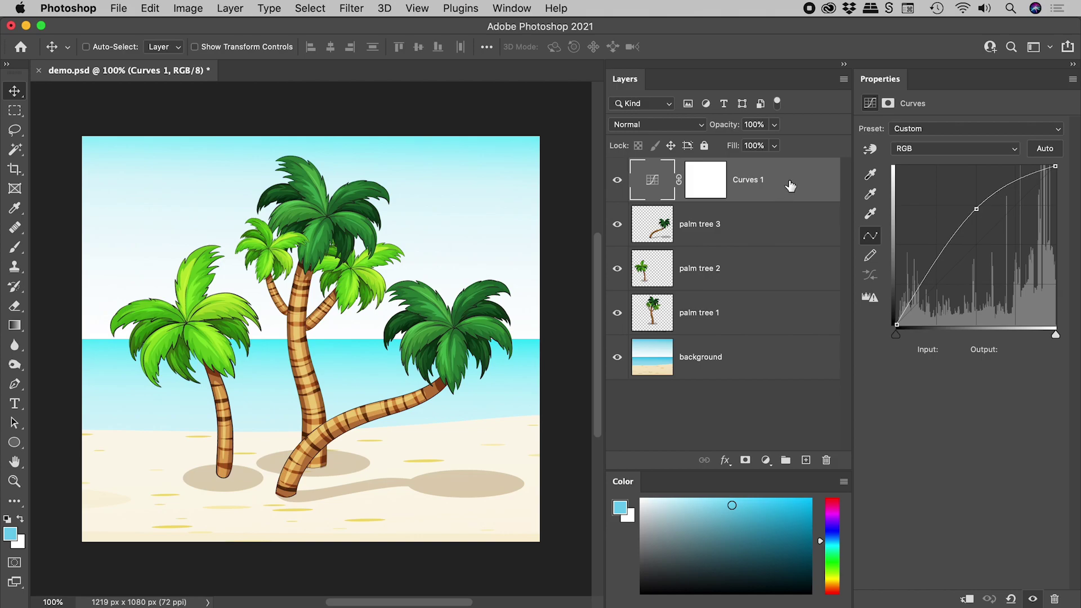
- Select Curves 1 through palm tree 1, group them into Group 1, and expand it
left_click(765, 321, "shift")
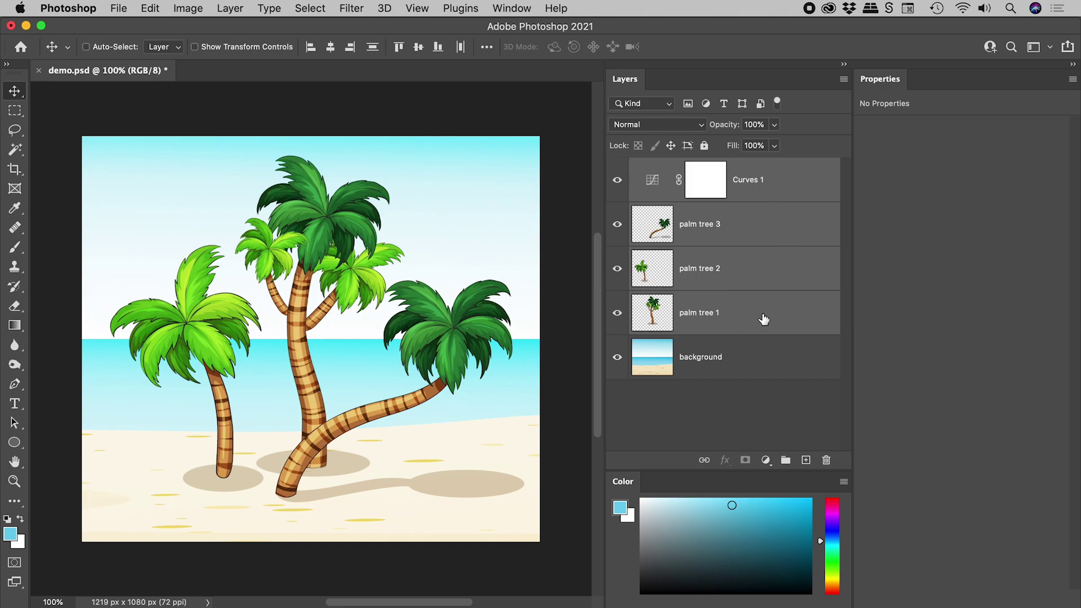
left_click(786, 461)
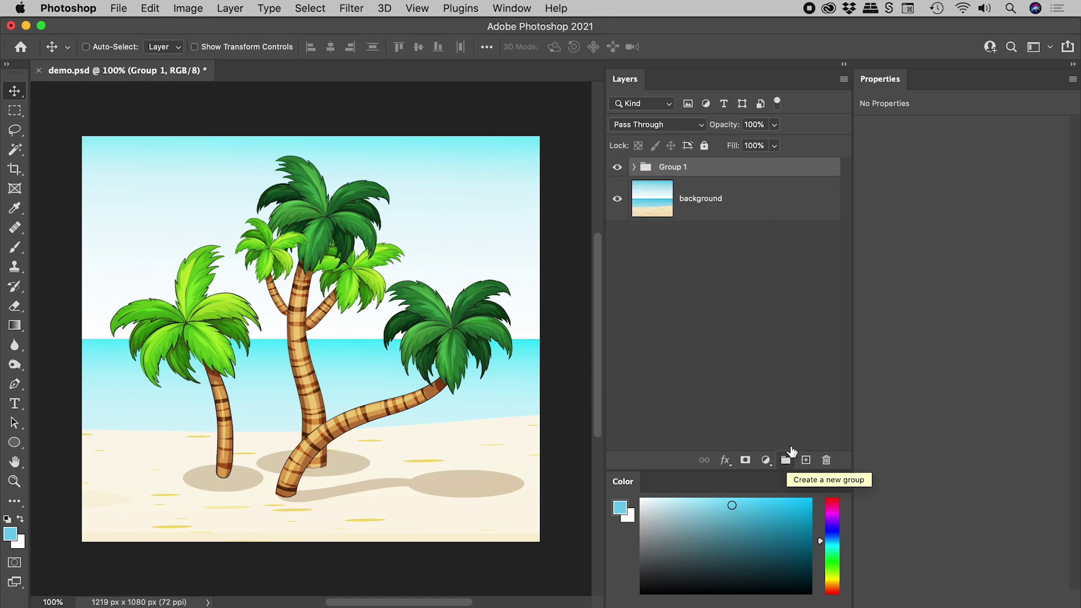
left_click(634, 167)
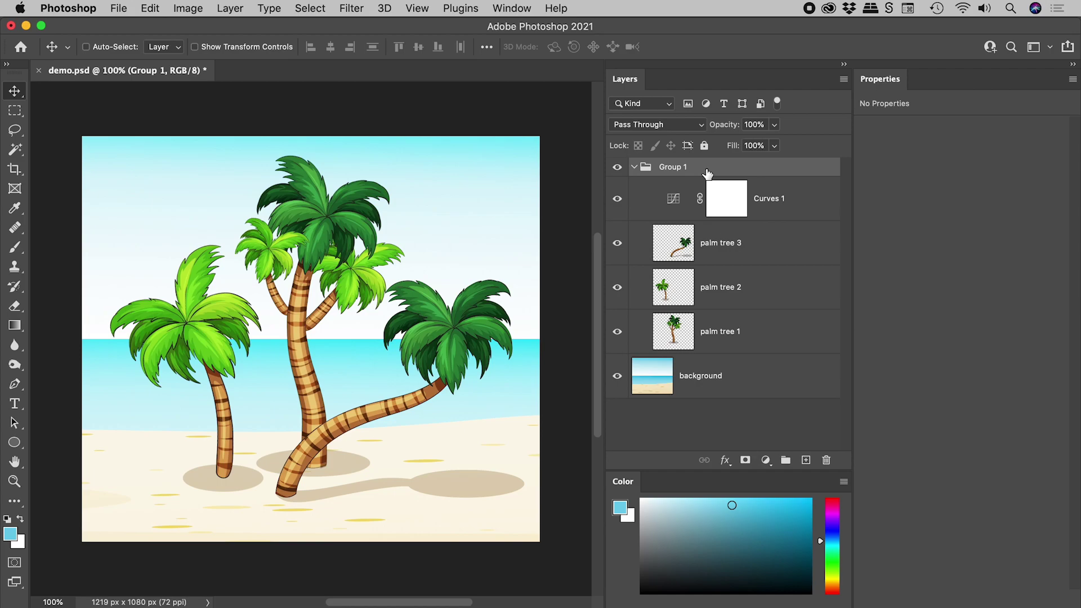
- Change Group 1 from Pass Through to Normal, then toggle Curves 1 to compare
left_click(702, 125)
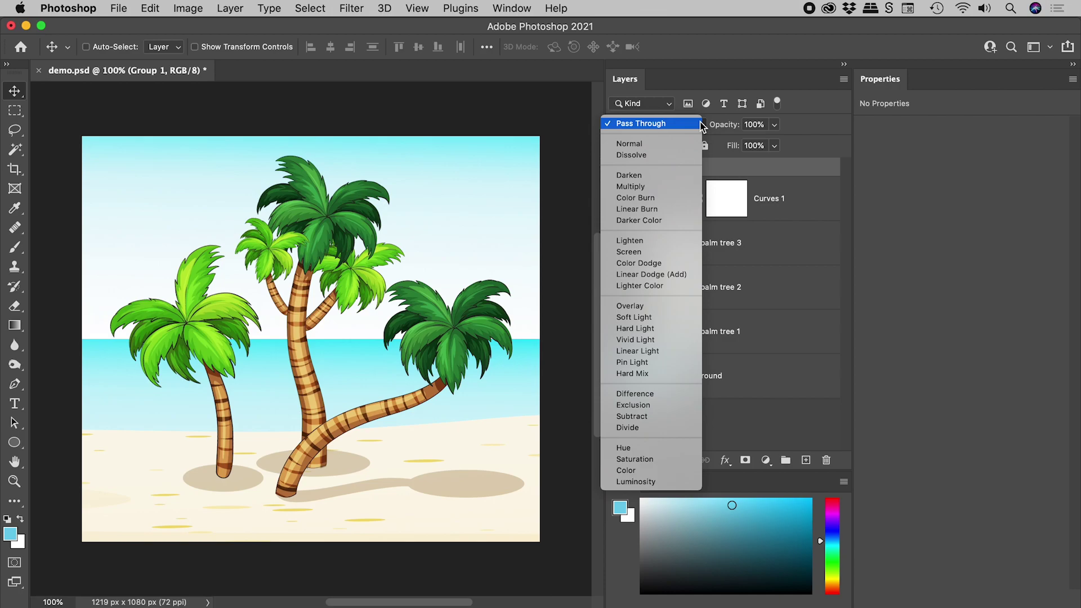
left_click(676, 143)
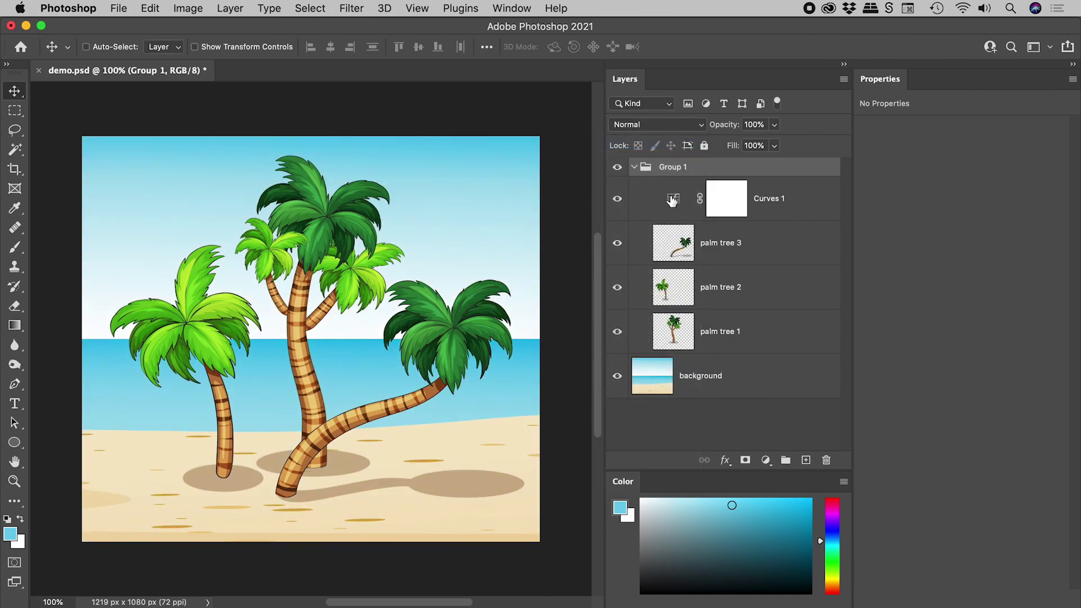
left_click(780, 202)
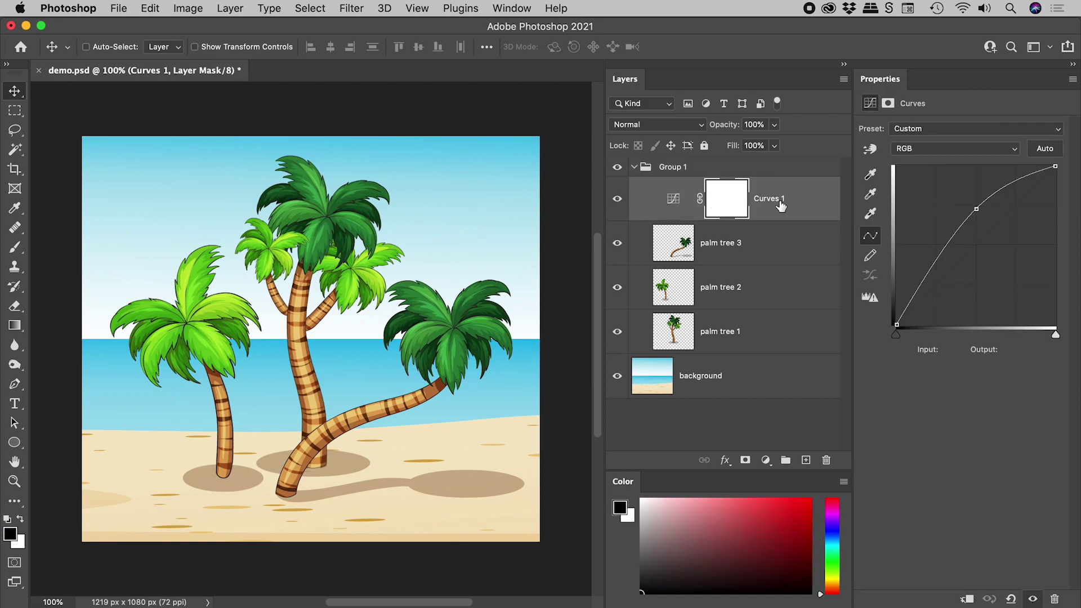
left_click(620, 199)
left_click(620, 200)
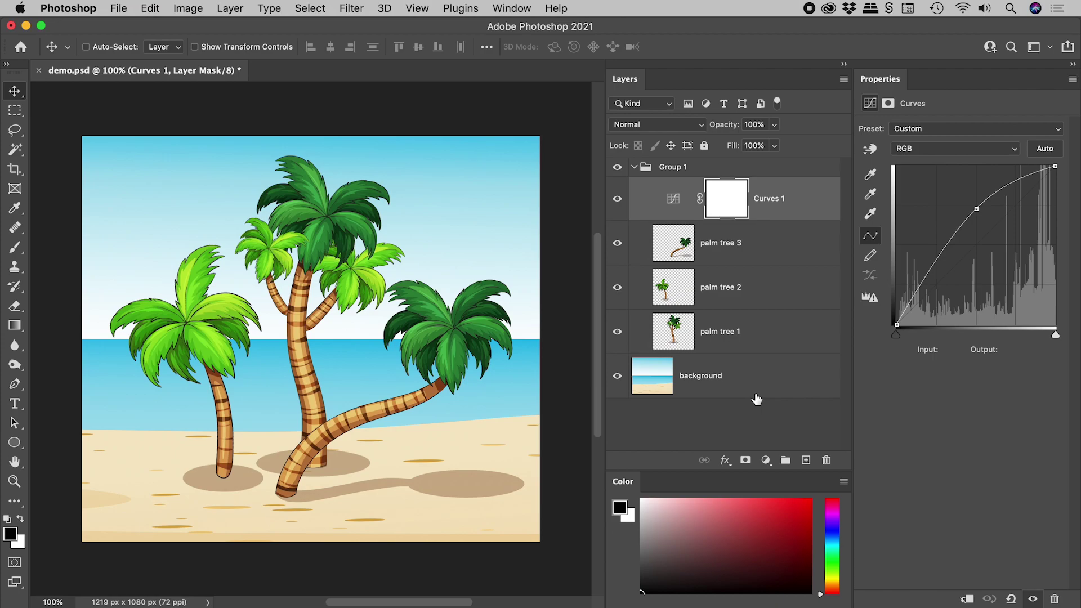
- Add a Hue/Saturation adjustment in Group 1 with Saturation set to +43
left_click(766, 461)
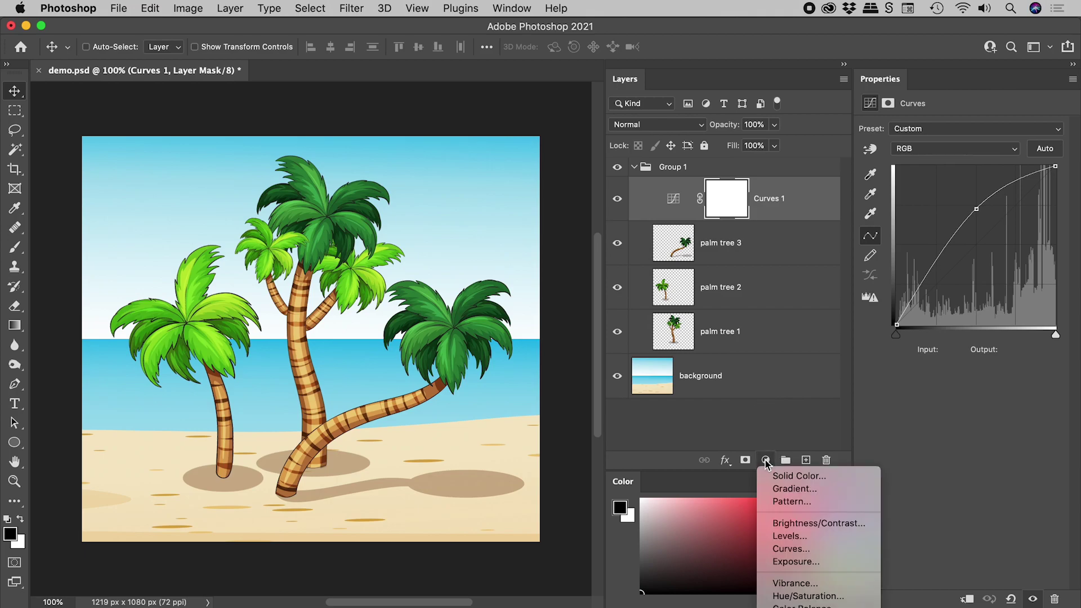
left_click(823, 598)
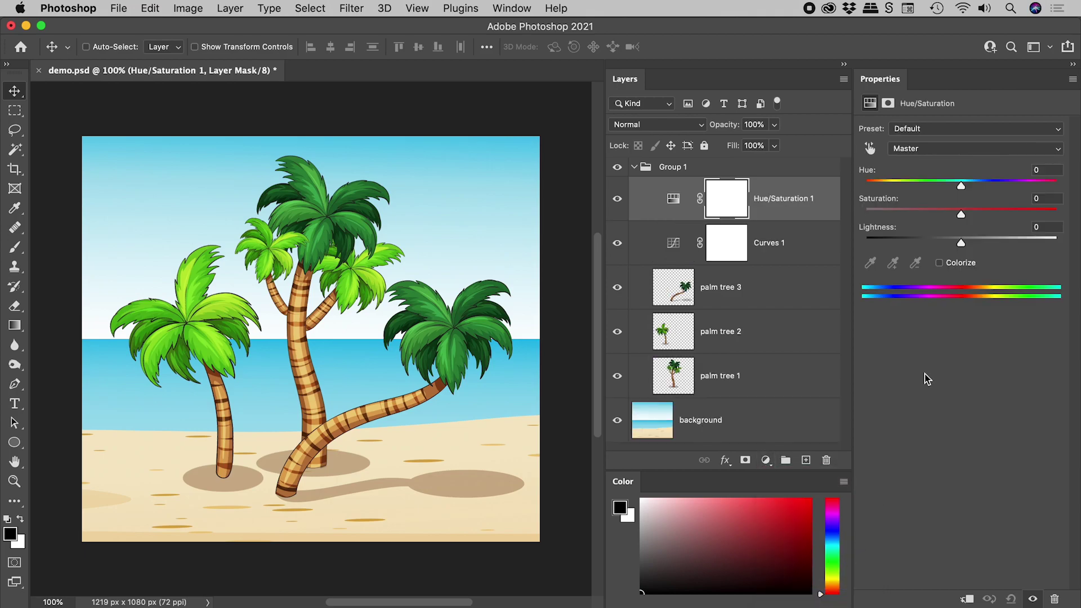
left_click_drag(962, 213, 1005, 224)
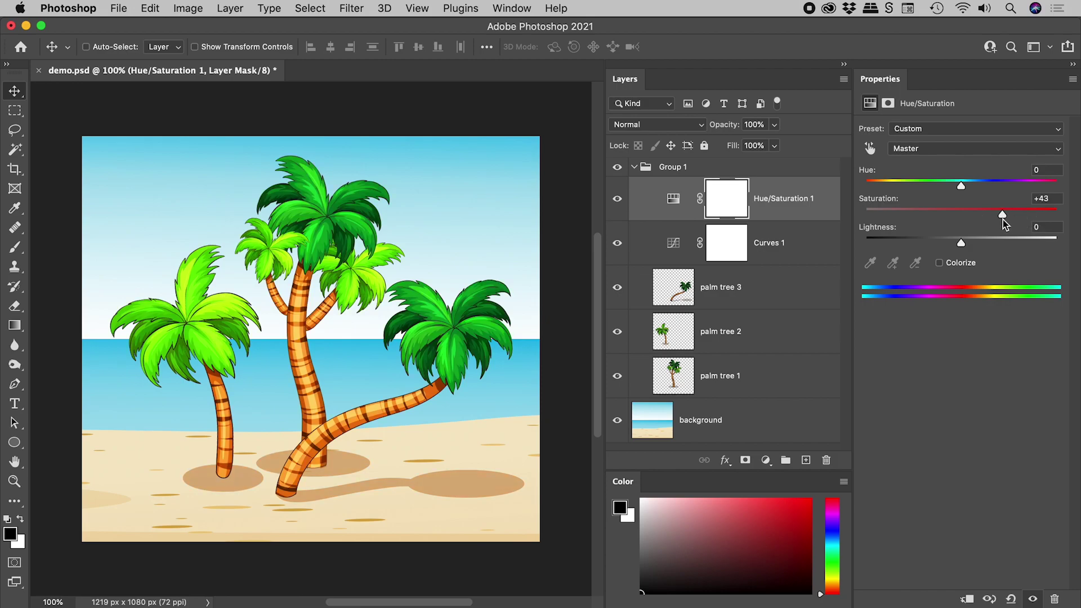
left_click(685, 169)
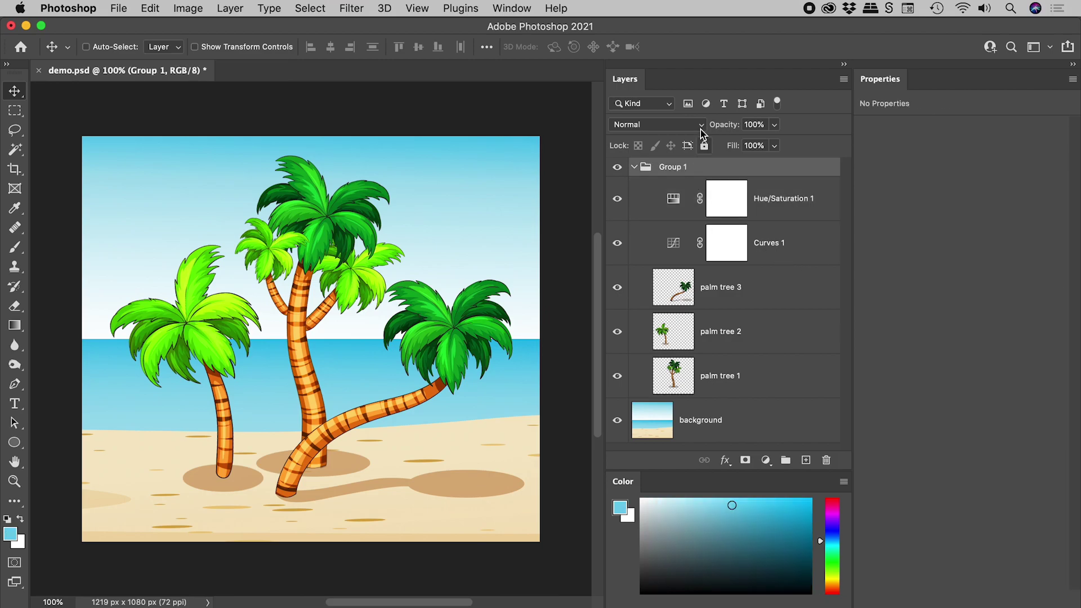
left_click(701, 127)
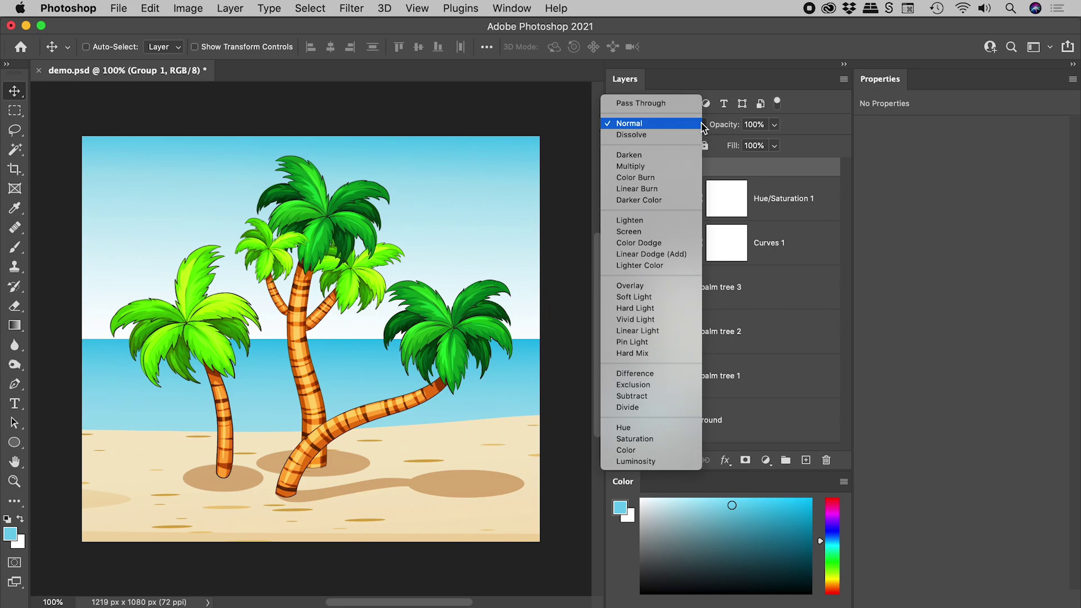
left_click(771, 168)
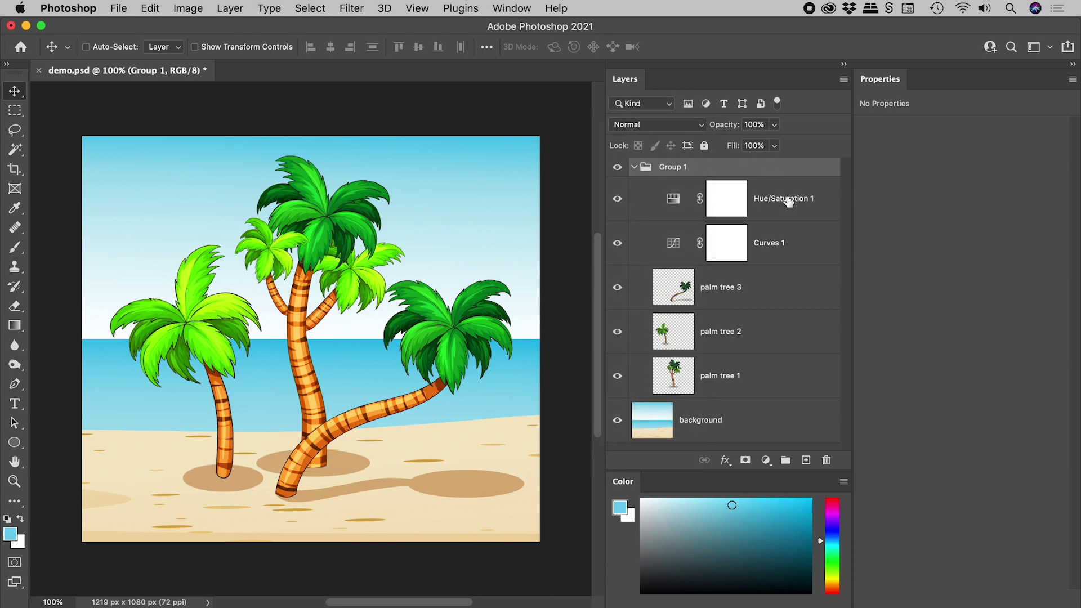